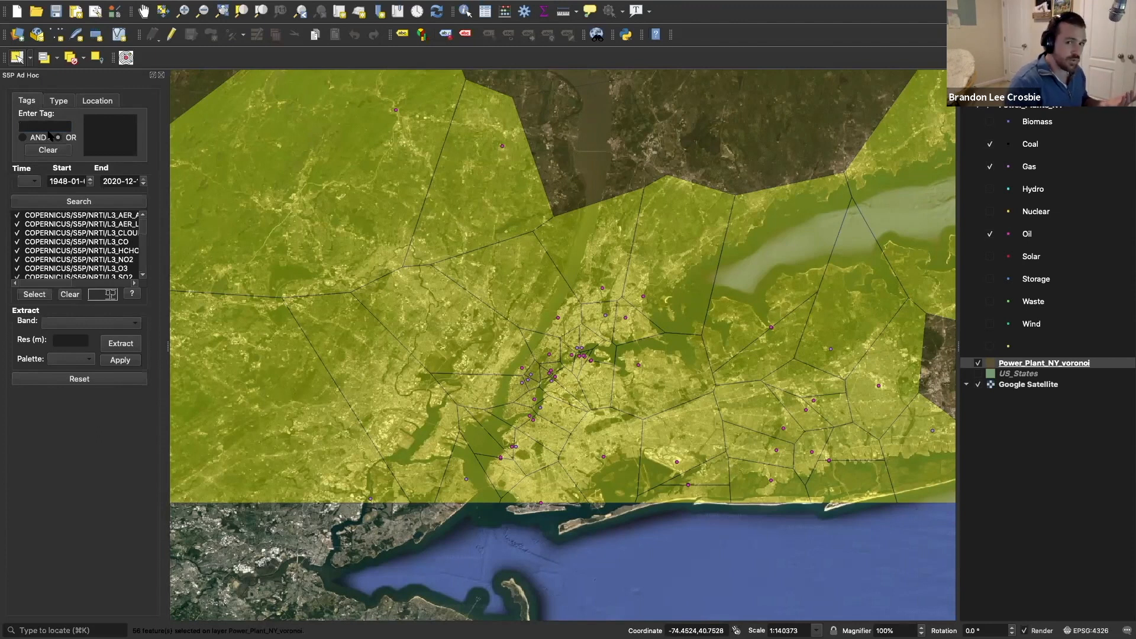
Step: Add the no2 and so2 tags to the dataset search, matching either tag
type("n")
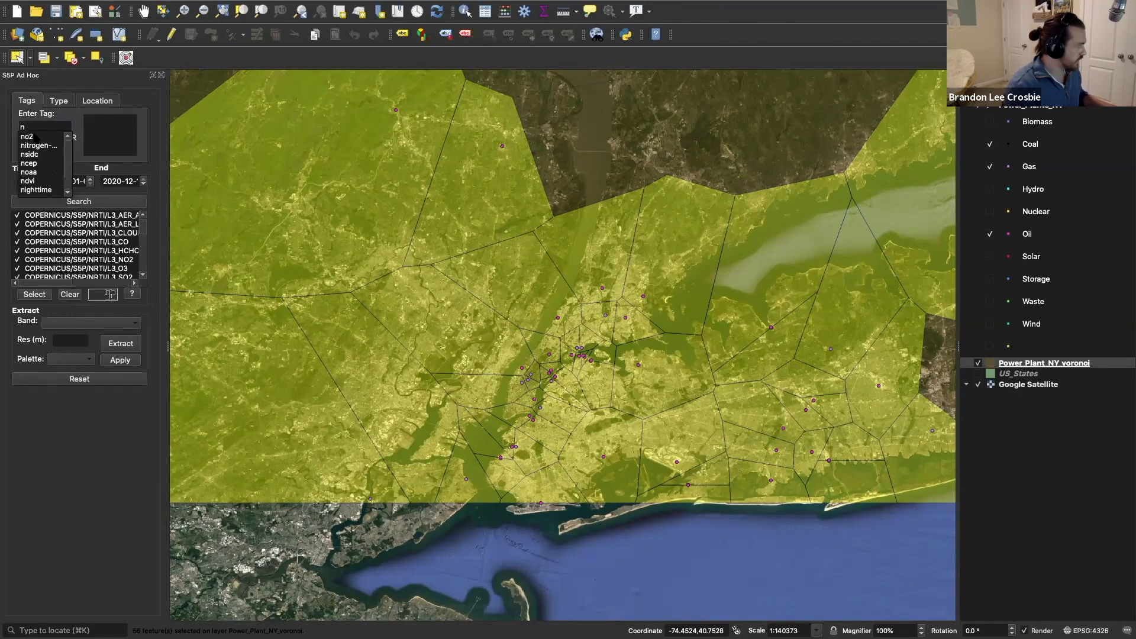
left_click(34, 137)
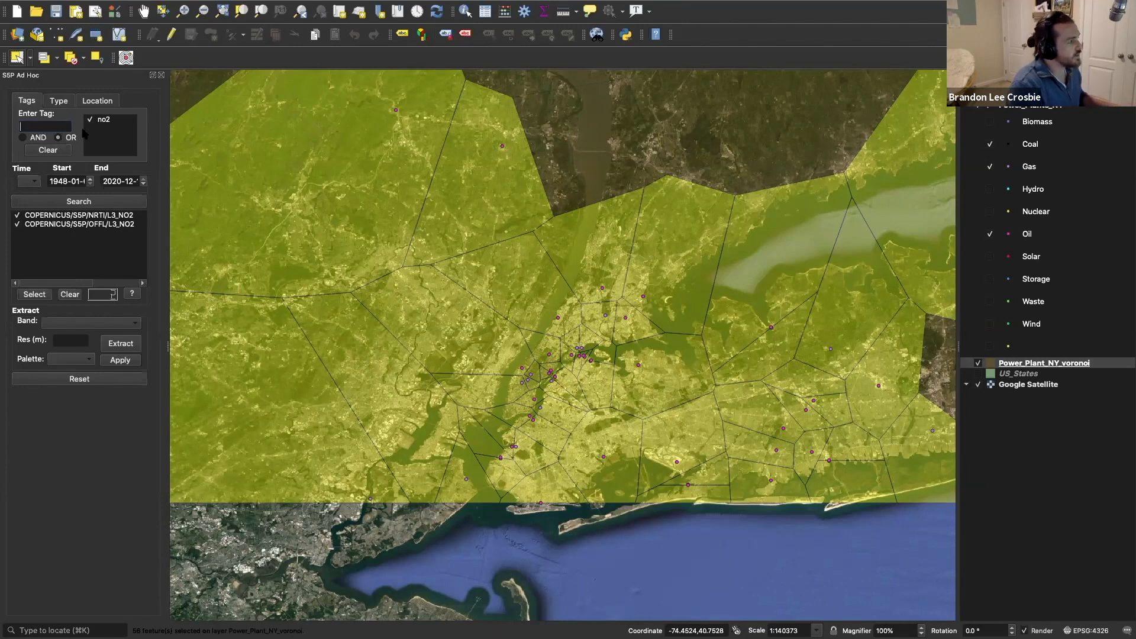
type("so2")
key("Return")
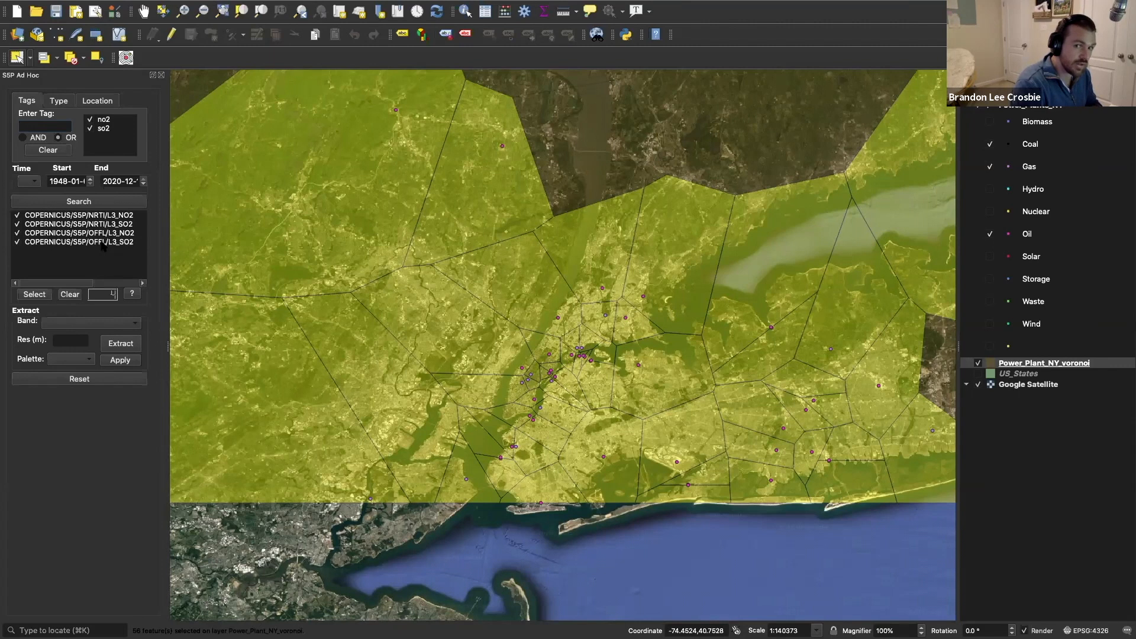
left_click(59, 138)
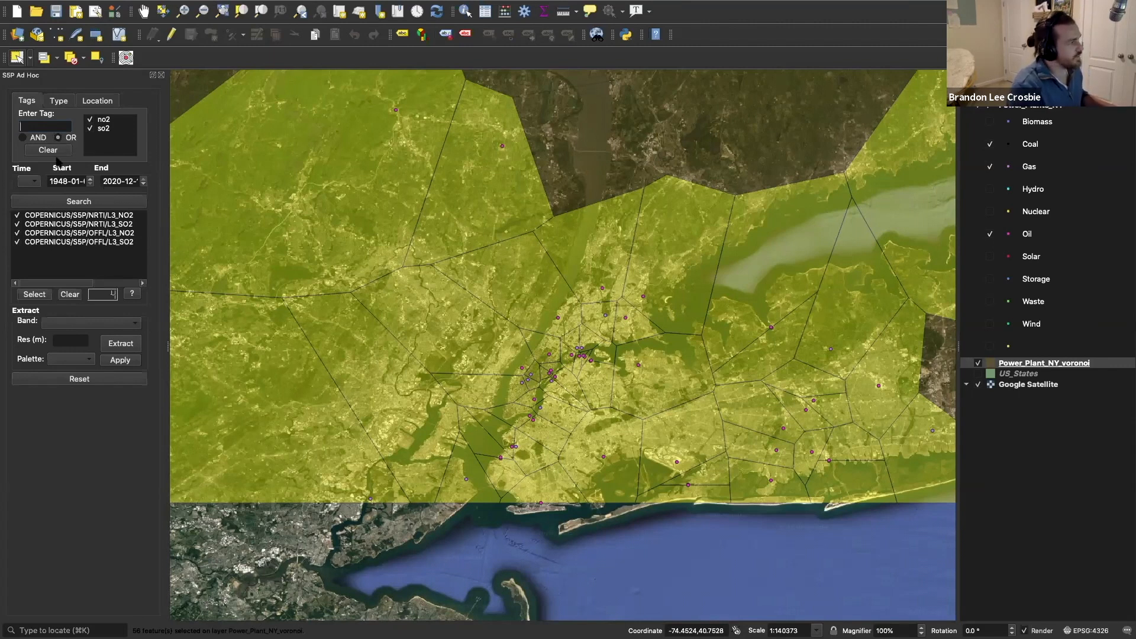
left_click(26, 283)
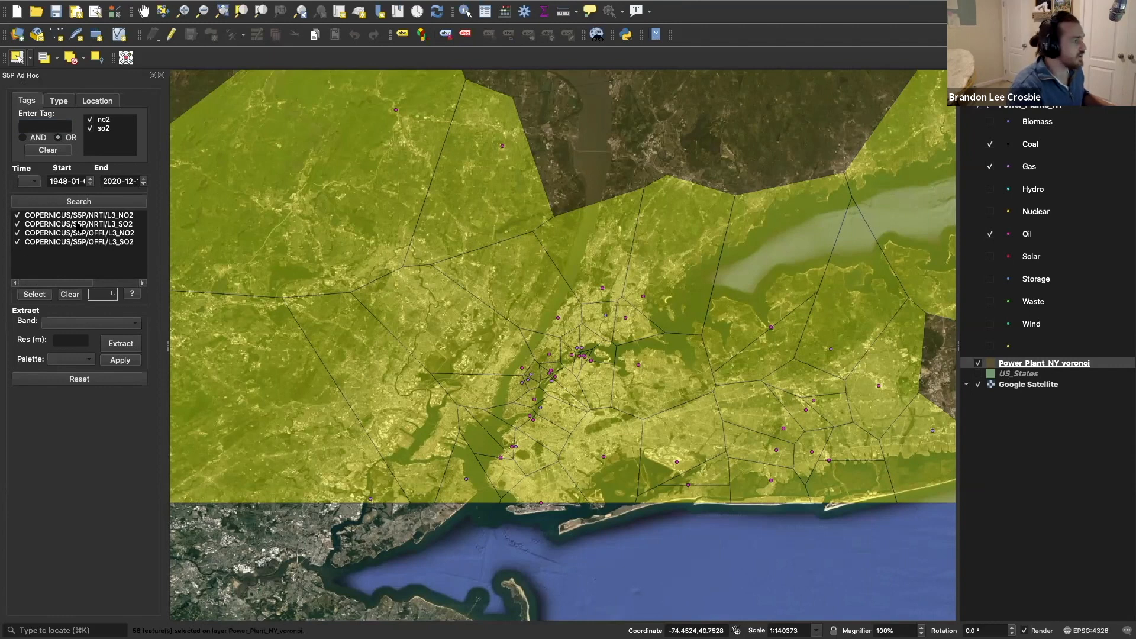
Step: Try a search requiring both no2 and so2, then no2 alone, and restore the search for either tag
left_click(90, 128)
left_click(22, 137)
left_click(90, 127)
left_click(95, 202)
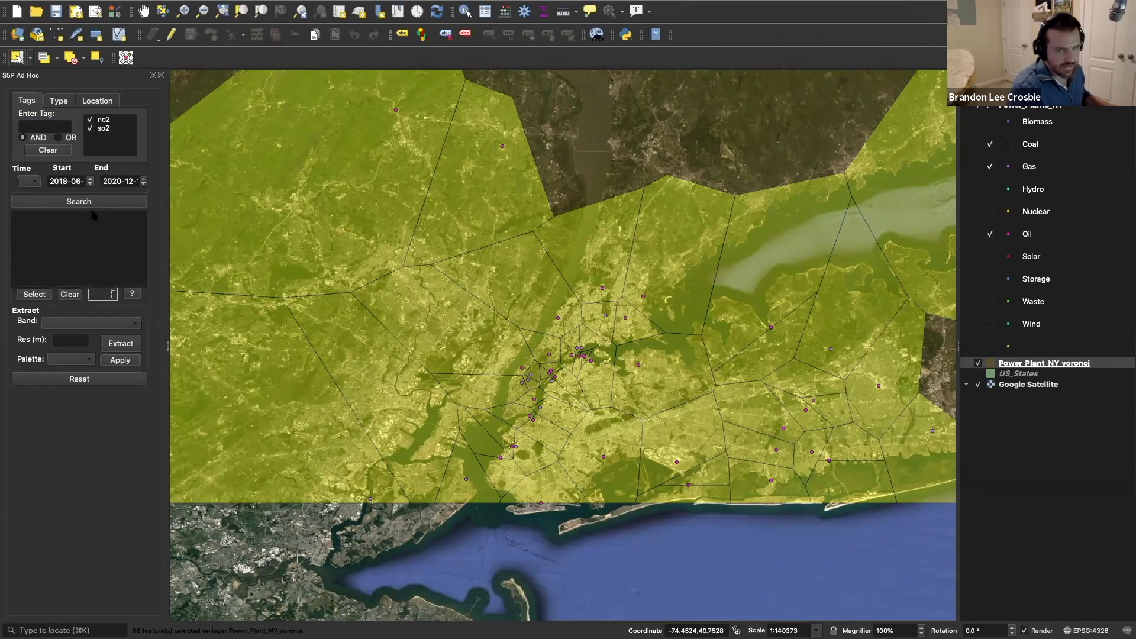
left_click(90, 128)
left_click(71, 202)
left_click(59, 138)
left_click(90, 128)
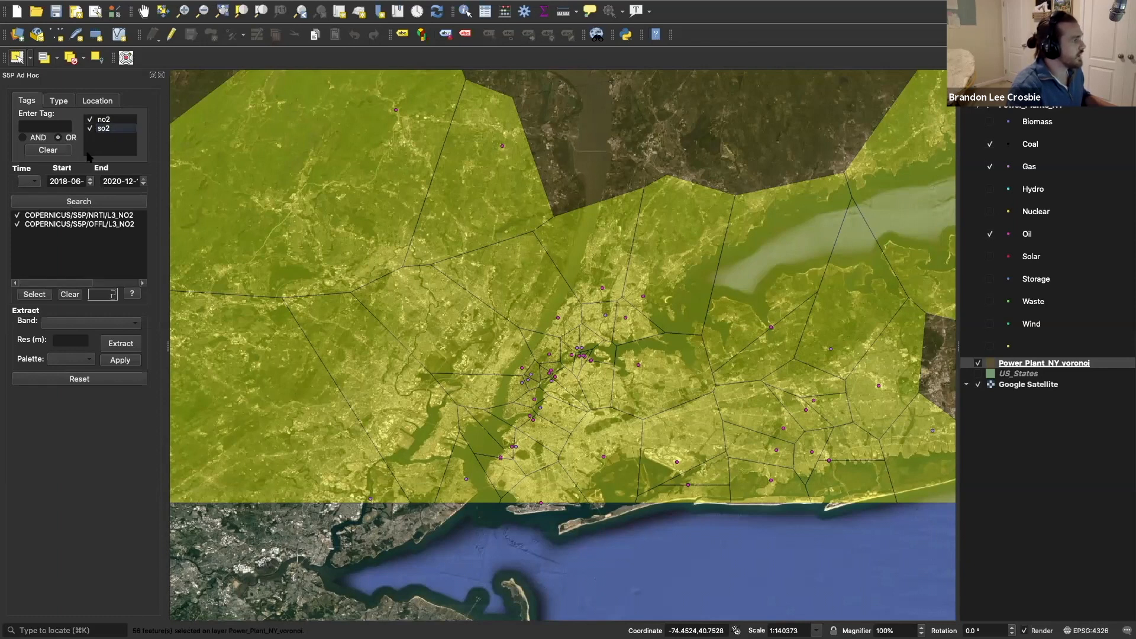
left_click(82, 201)
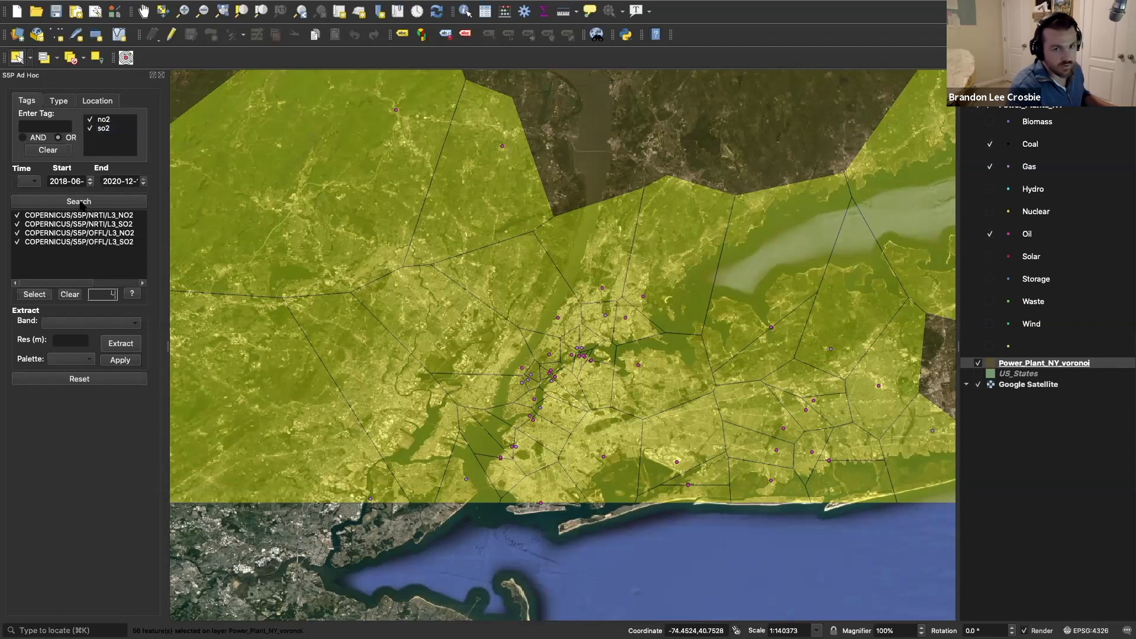
Step: Add the wind tag to the dataset search
left_click(52, 126)
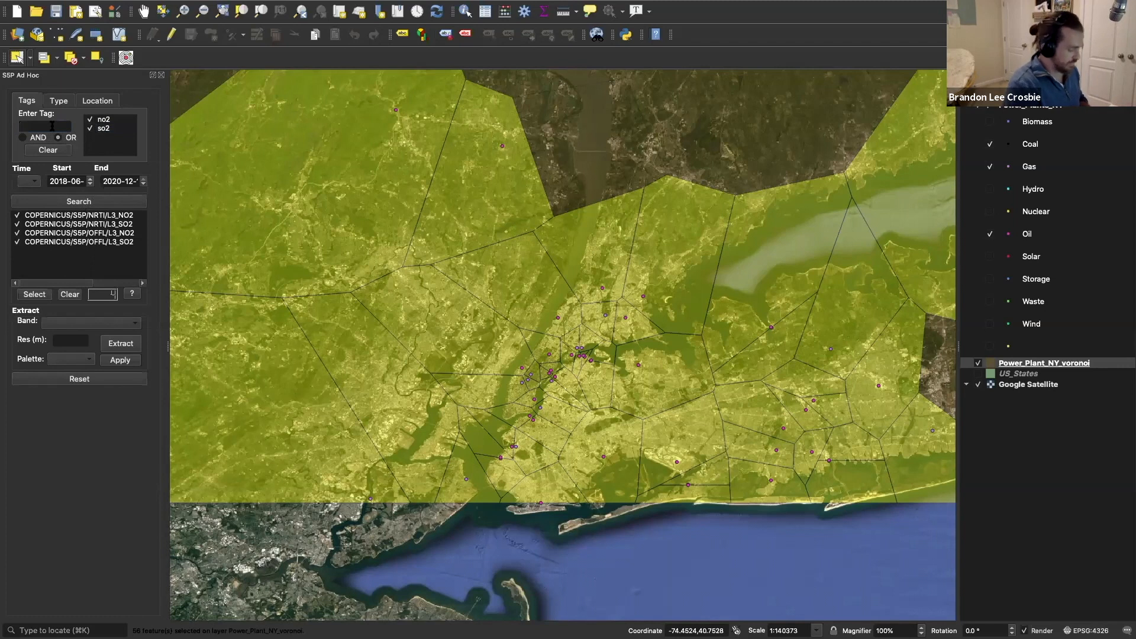
type("wind")
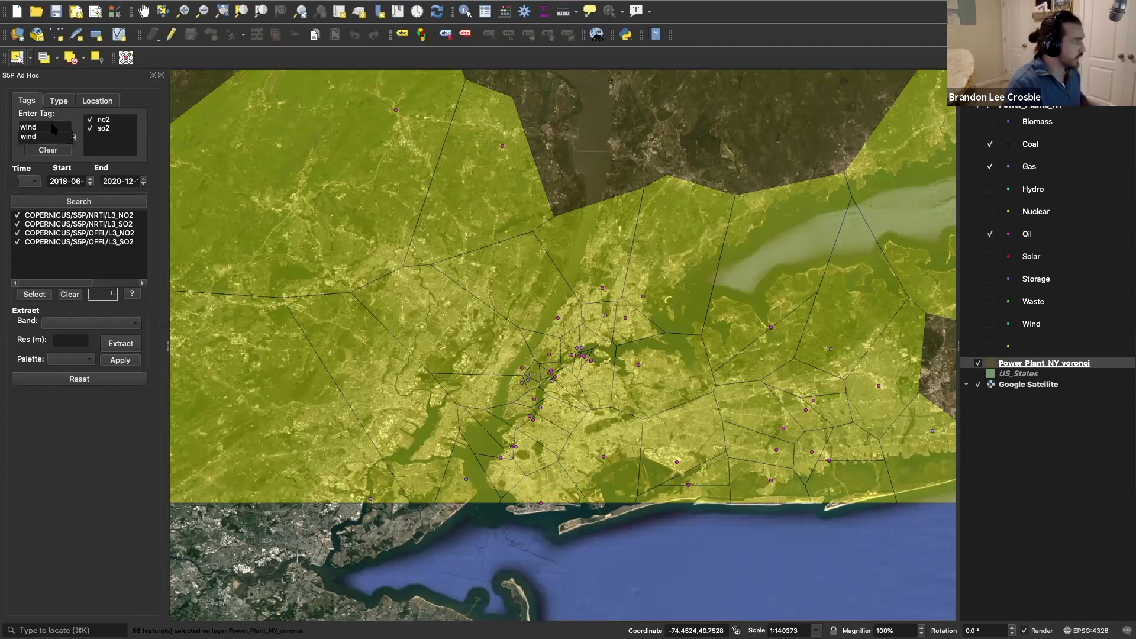
key("Return")
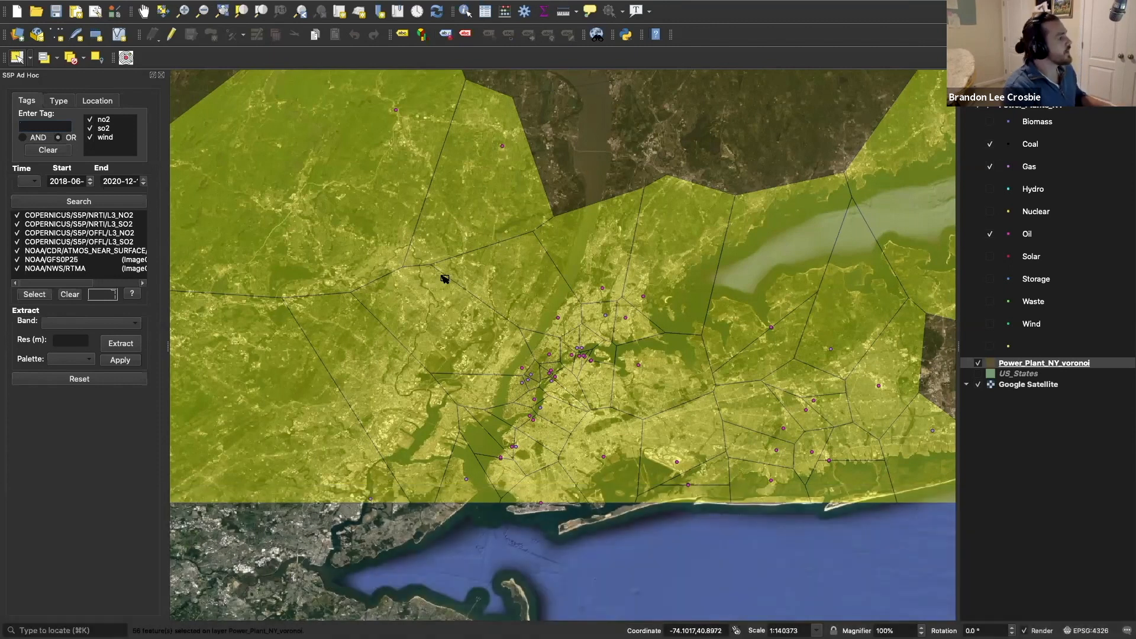
Step: Clear all ticked datasets and try to select COPERNICUS/S5P/NRTI/L3_NO2 and COPERNICUS/S5P/NRTI/L3_SO2 together
left_click(71, 296)
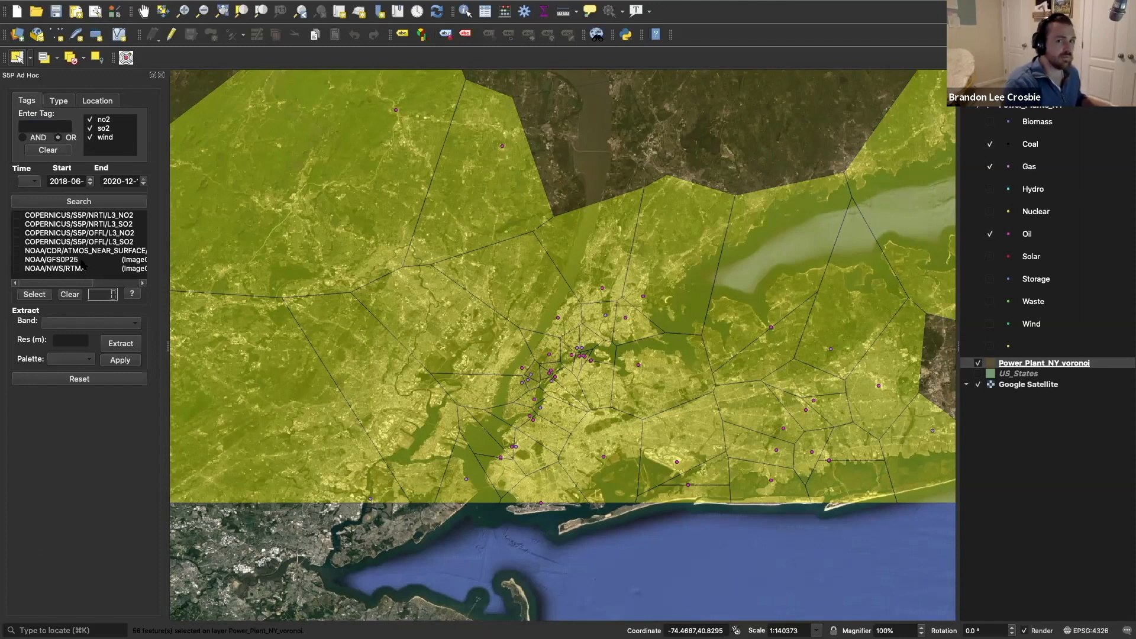
left_click(18, 215)
left_click(17, 223)
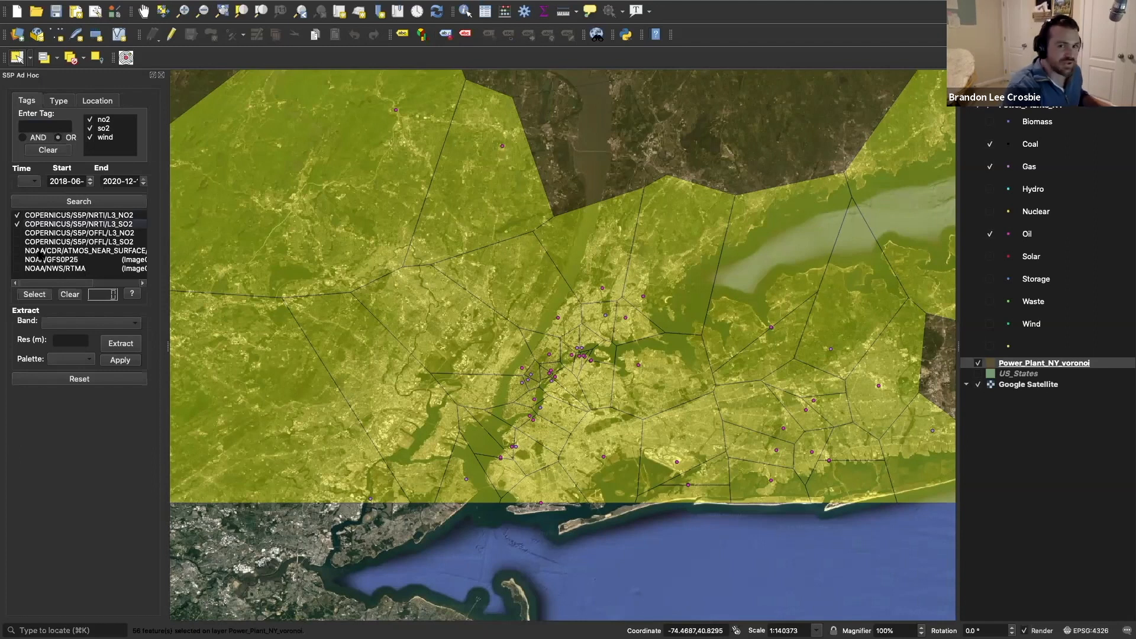
left_click(35, 293)
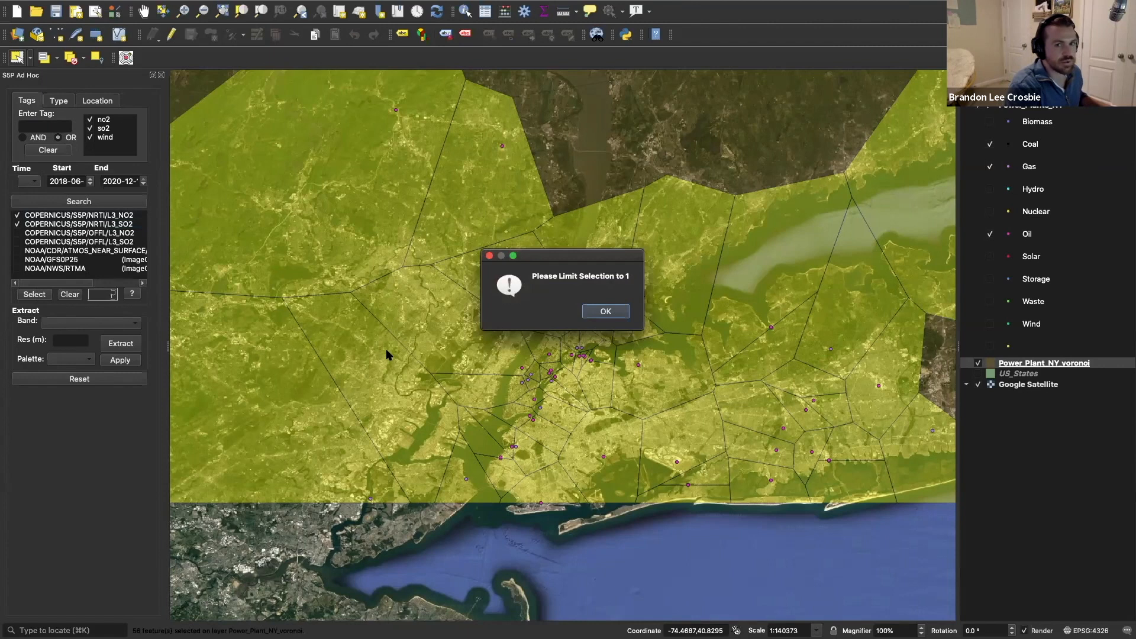
left_click(610, 313)
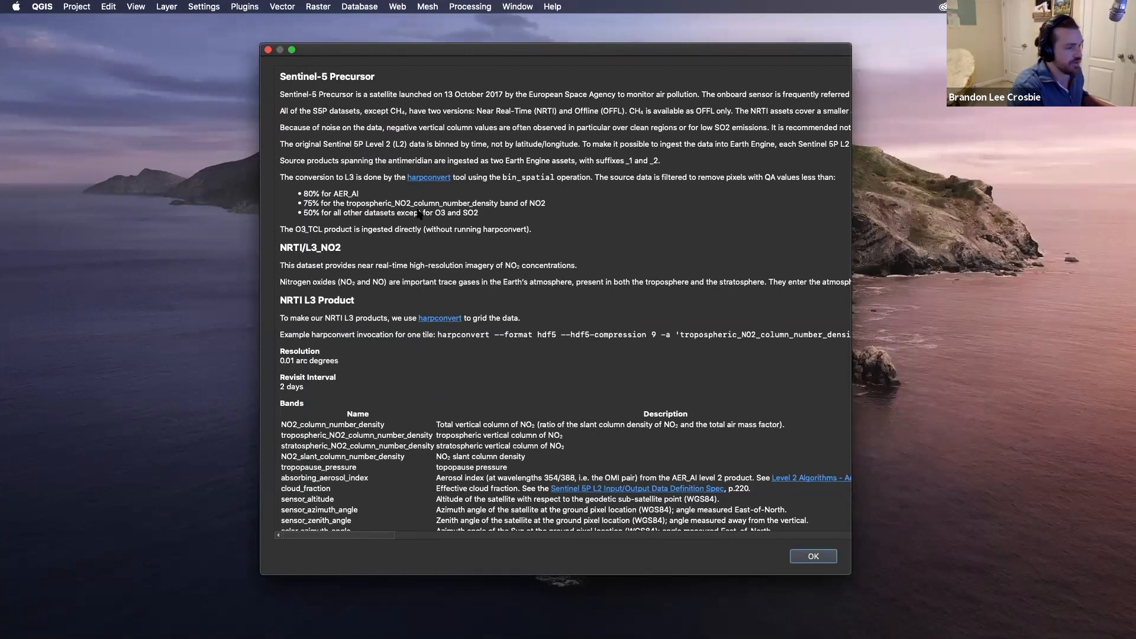
Step: Review the NRTI/L3_NO2 dataset description, and tick only COPERNICUS/S5P/OFFL/L3_NO2 in place of the two NRTI datasets
scroll(611, 102, "down", 3)
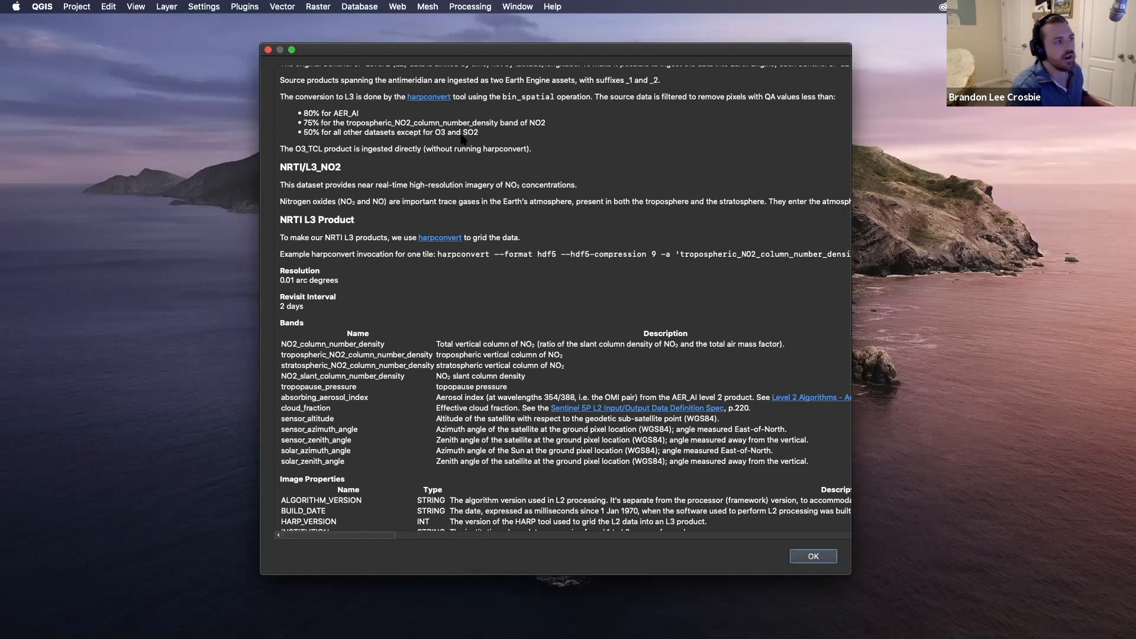
key("Escape")
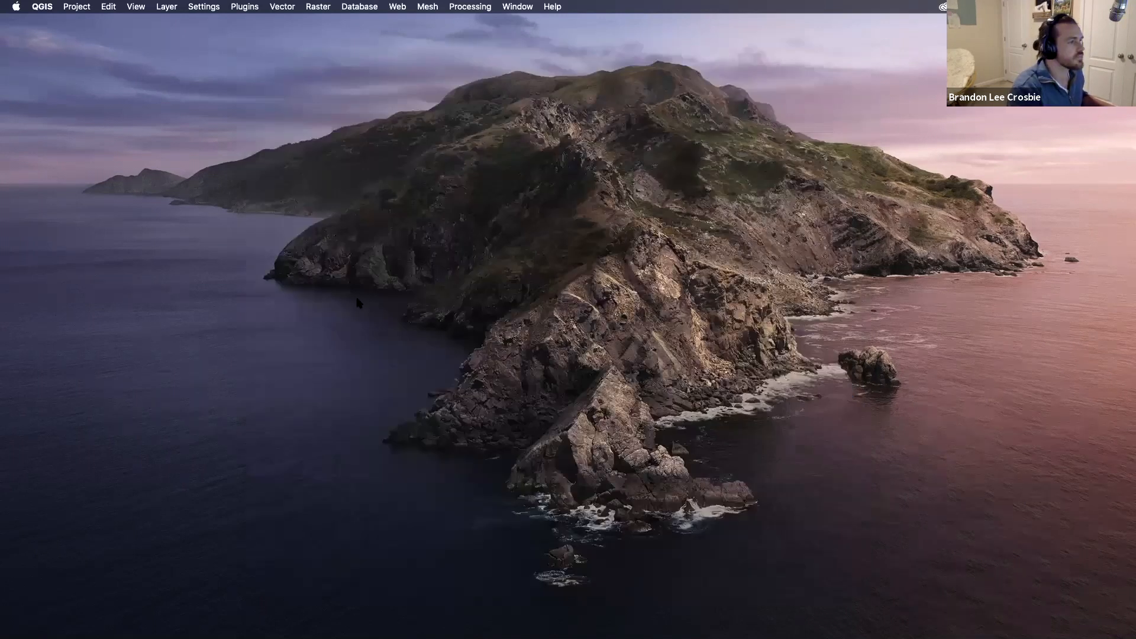
left_click(17, 224)
left_click(17, 215)
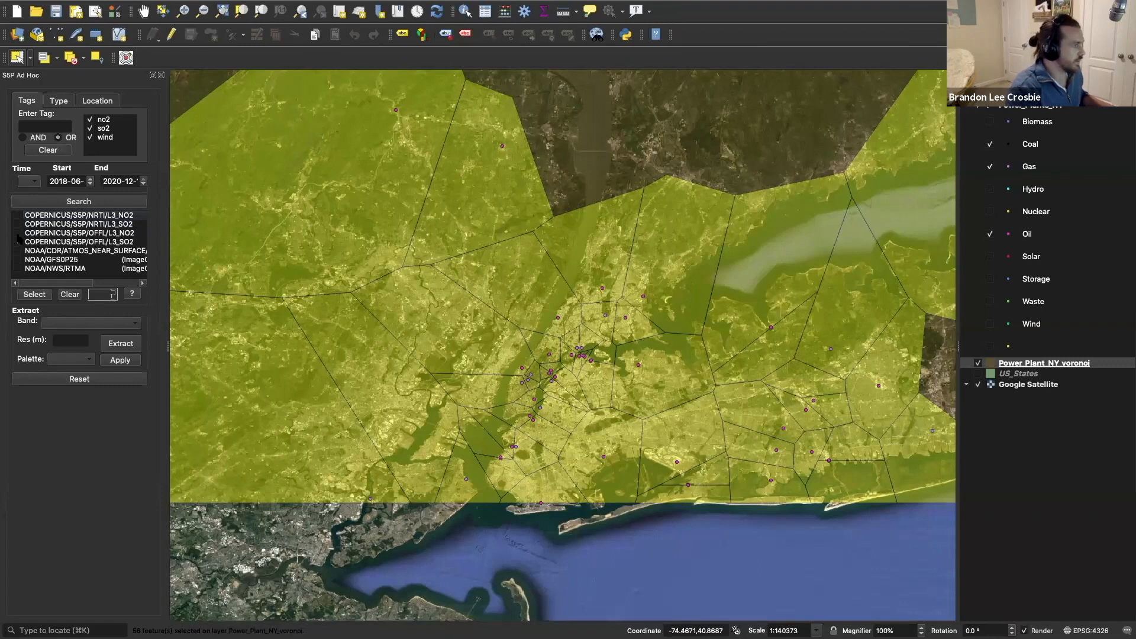
left_click(18, 234)
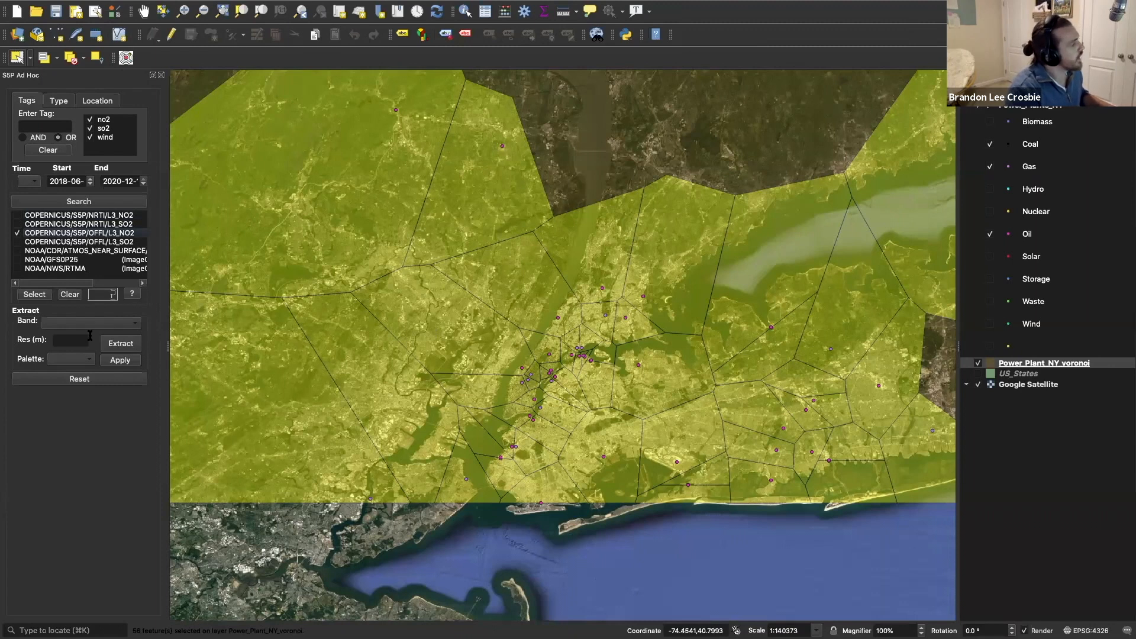
Step: Set the time range to 1M and load the ticked COPERNICUS/S5P/OFFL/L3_NO2 dataset for extraction
left_click(33, 182)
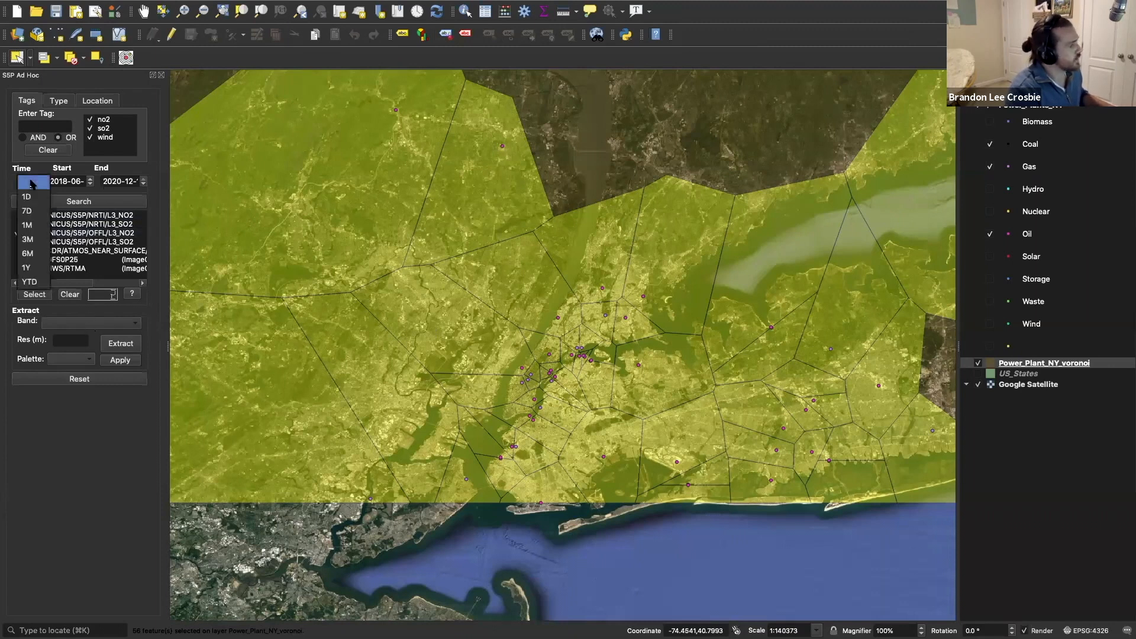
left_click(27, 225)
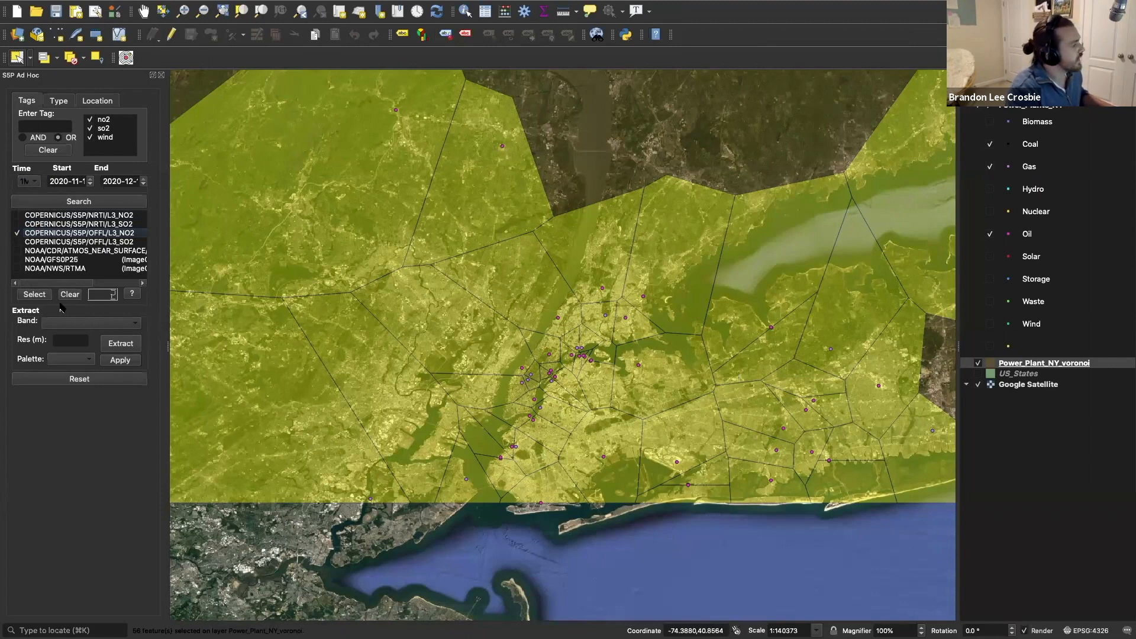
left_click(36, 296)
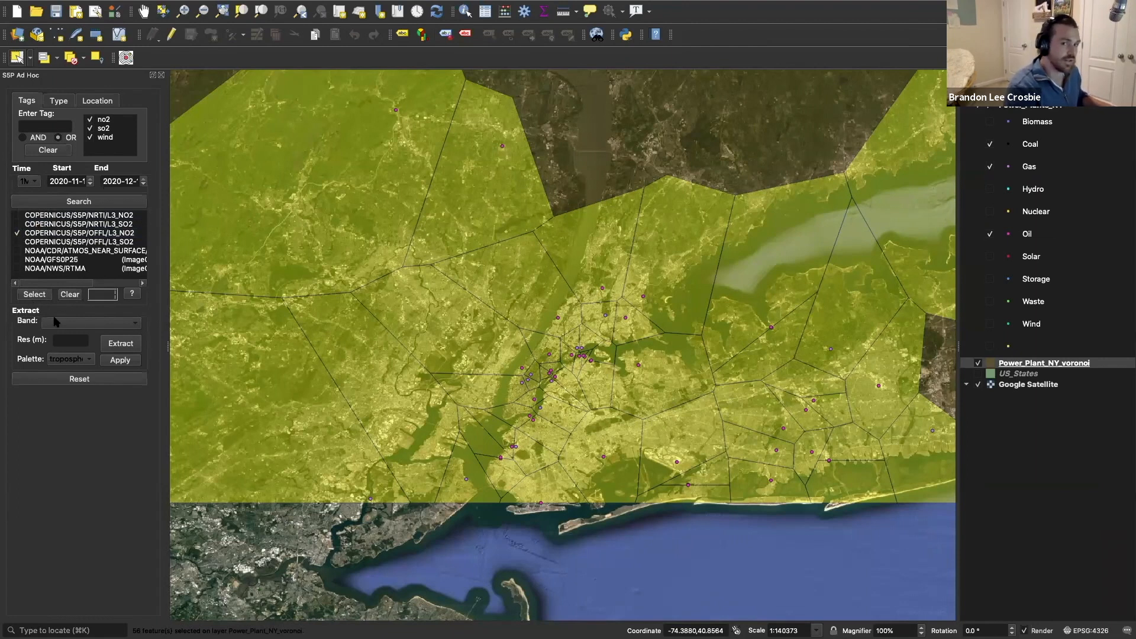
Step: Choose the tropospheric_NO2_column_number_density band for extraction, with its black,blue,purple,cyan,green,yellow,red palette
left_click(88, 324)
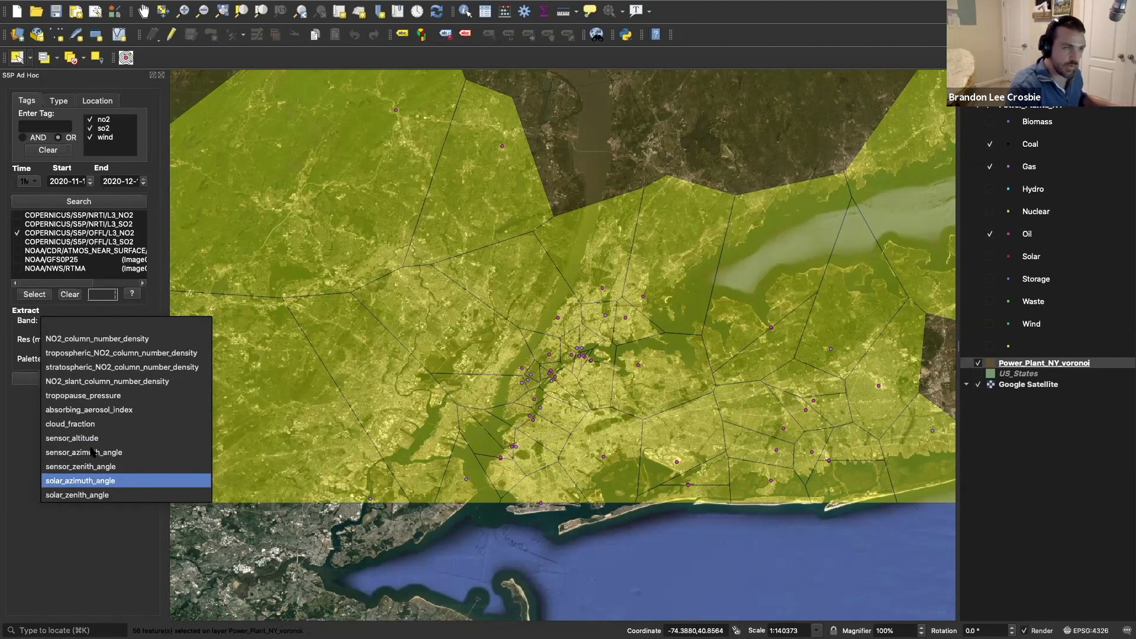
left_click(60, 354)
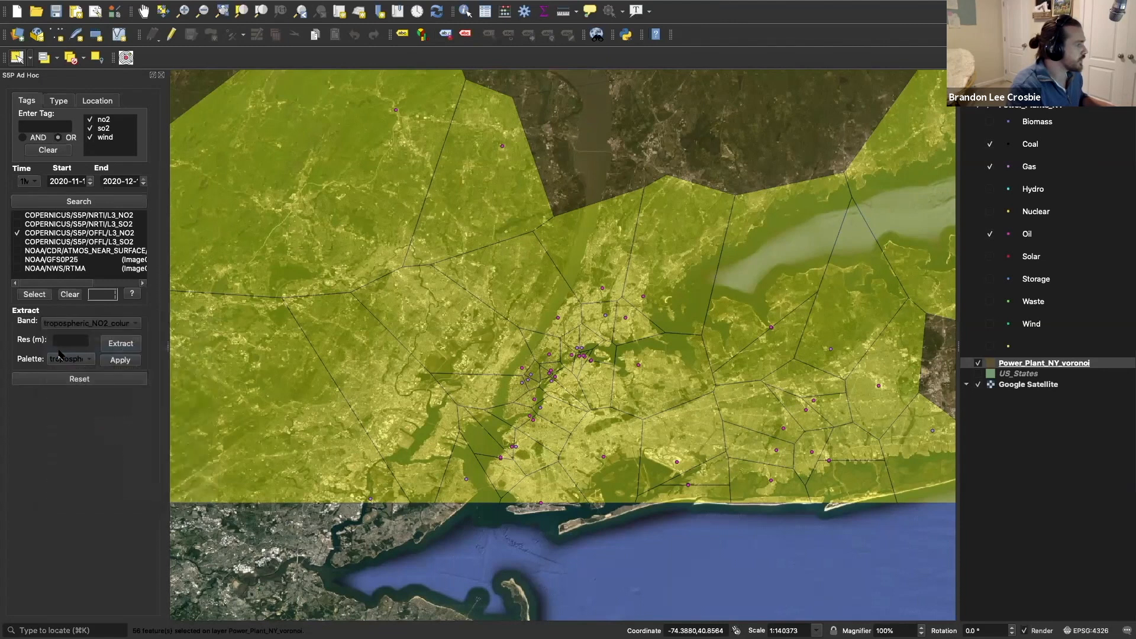
left_click(103, 328)
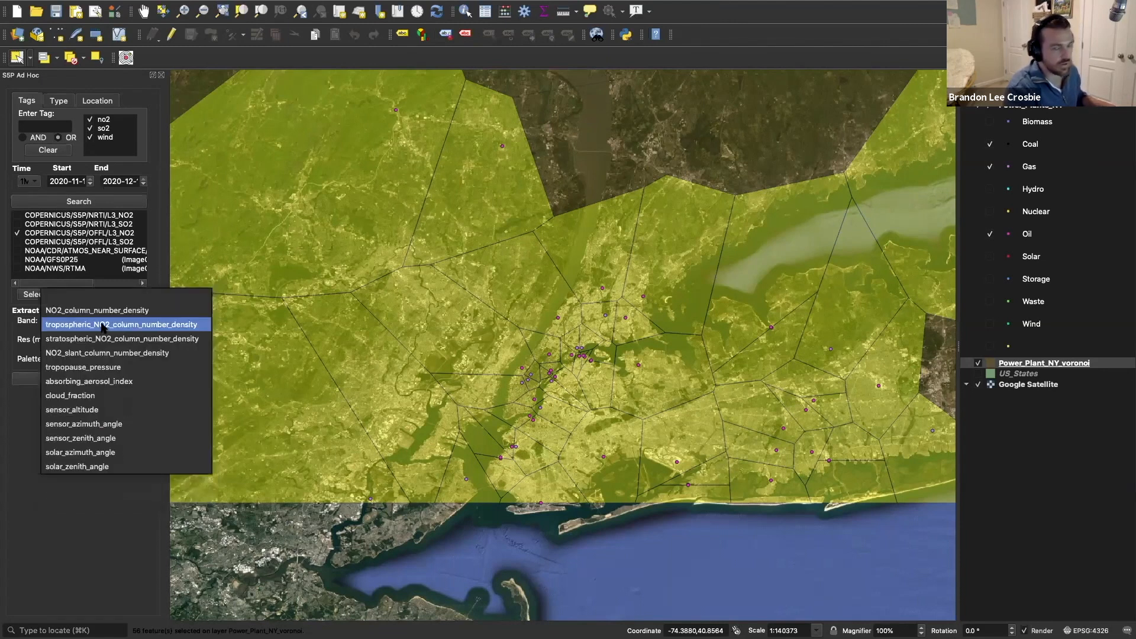
left_click(103, 326)
left_click(77, 360)
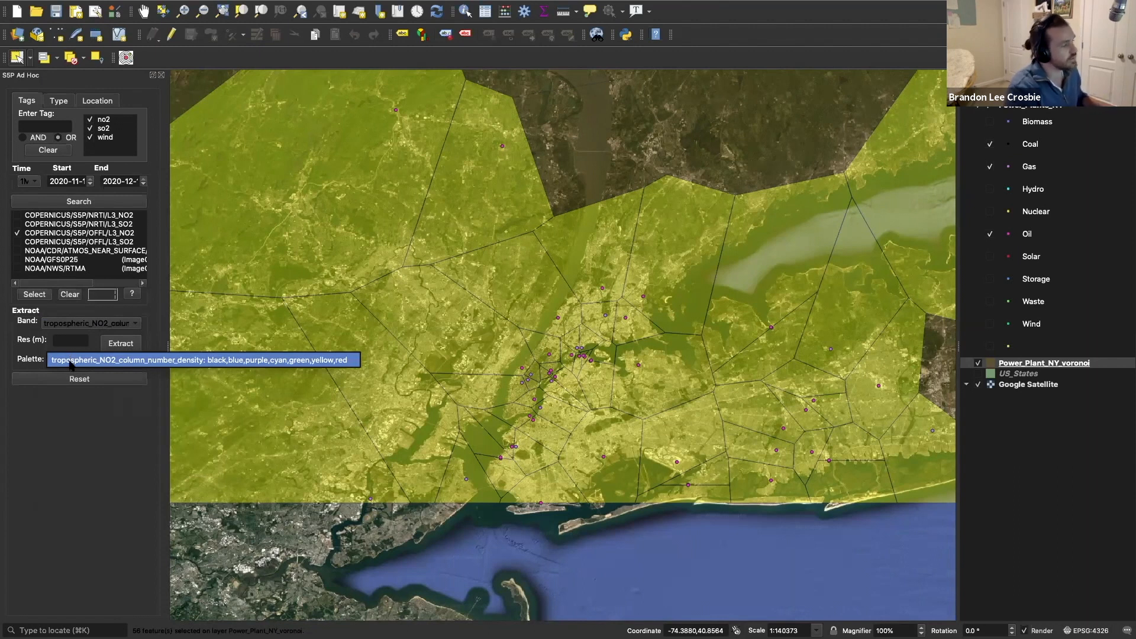
left_click(80, 360)
left_click(84, 360)
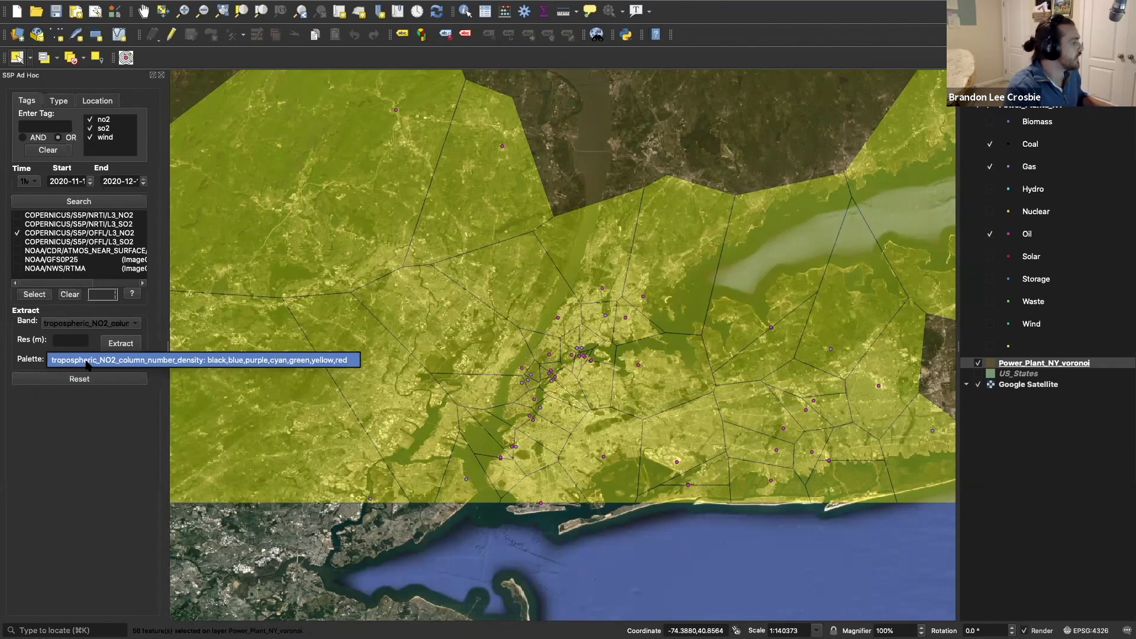
left_click(86, 362)
Step: Set the extraction resolution to 5000 m and extract the NO2 data
left_click(65, 342)
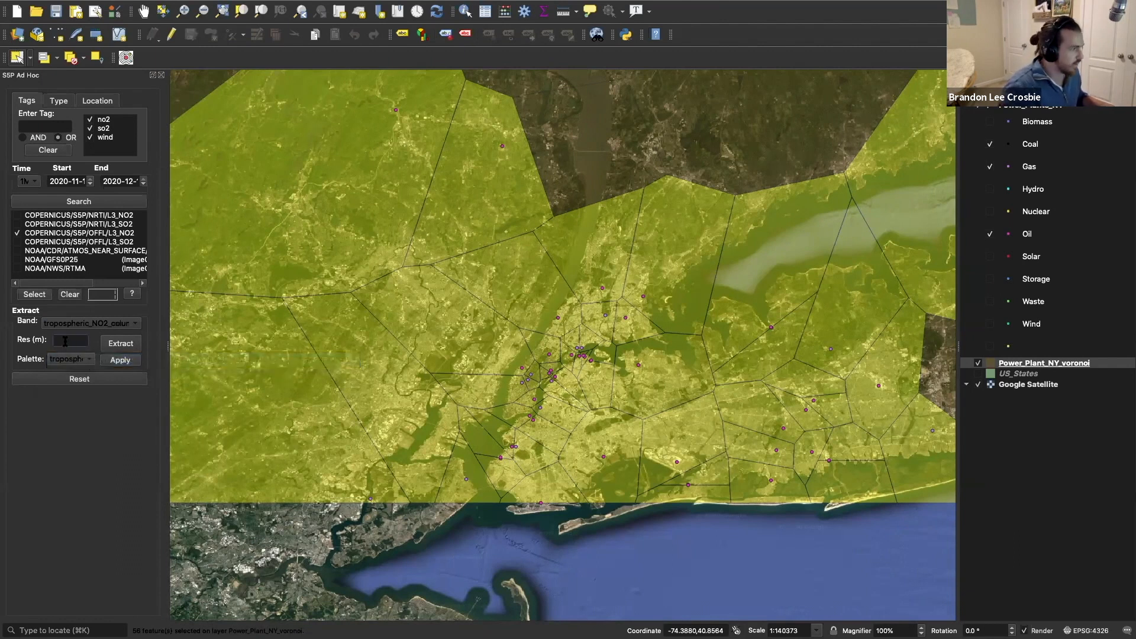
type("100")
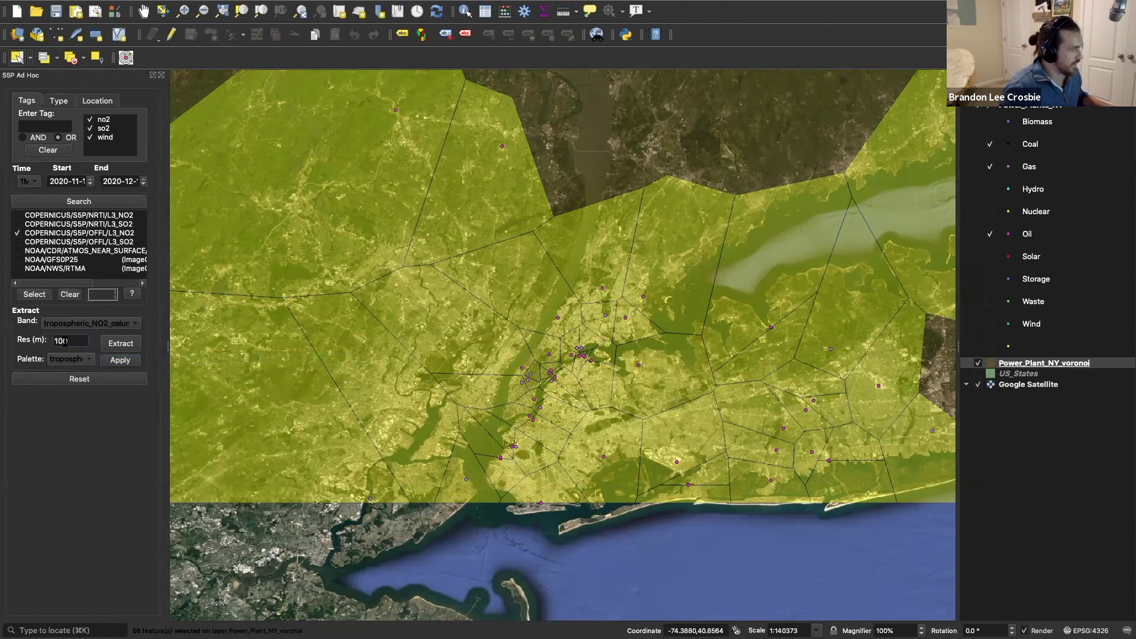
key("BackSpace")
key("BackSpace")
key("BackSpace")
type("5000")
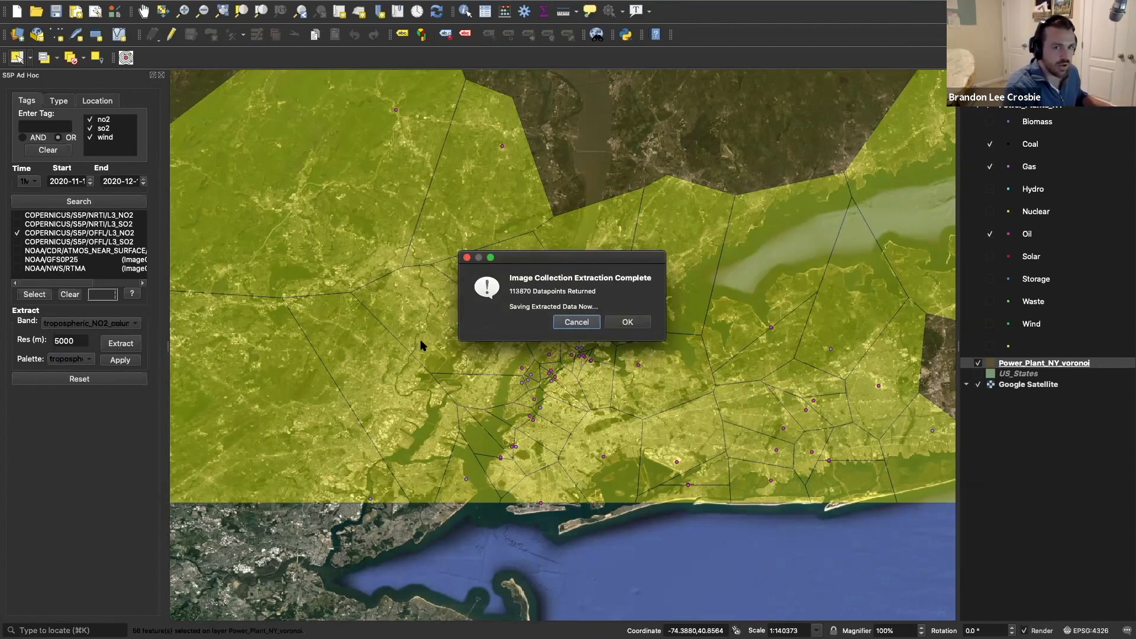
Step: Accept the extracted data and save it as NYC_Nox_5km
left_click(625, 327)
type("NYC_Nox_")
key("Return")
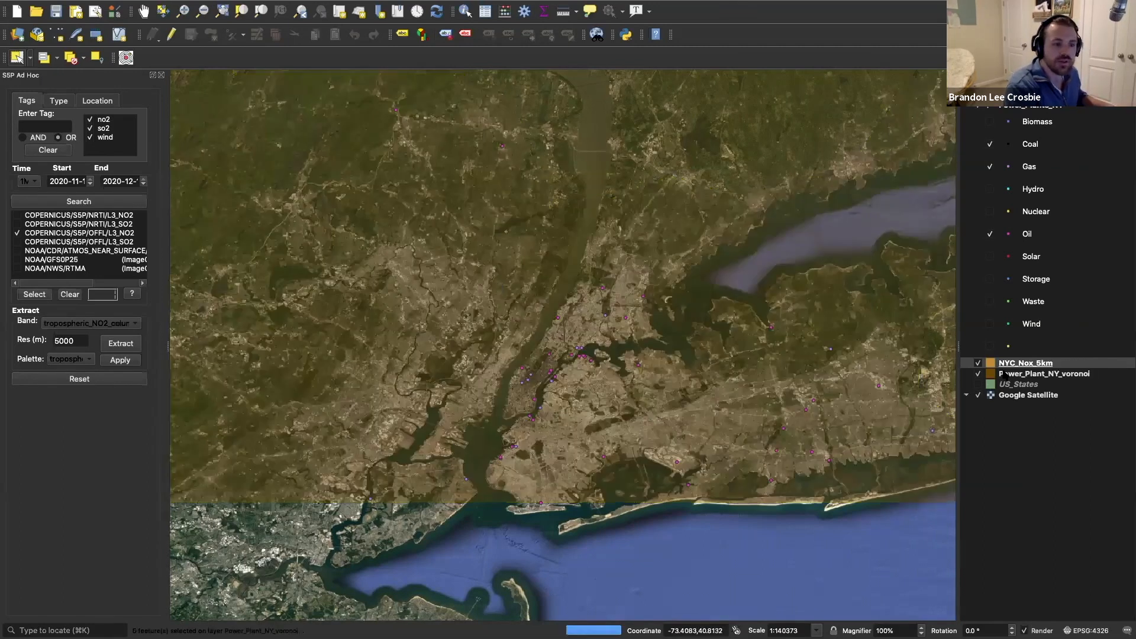
Step: Apply the chosen tropospheric NO2 palette to the NYC_Nox_5km layer
left_click(1009, 366)
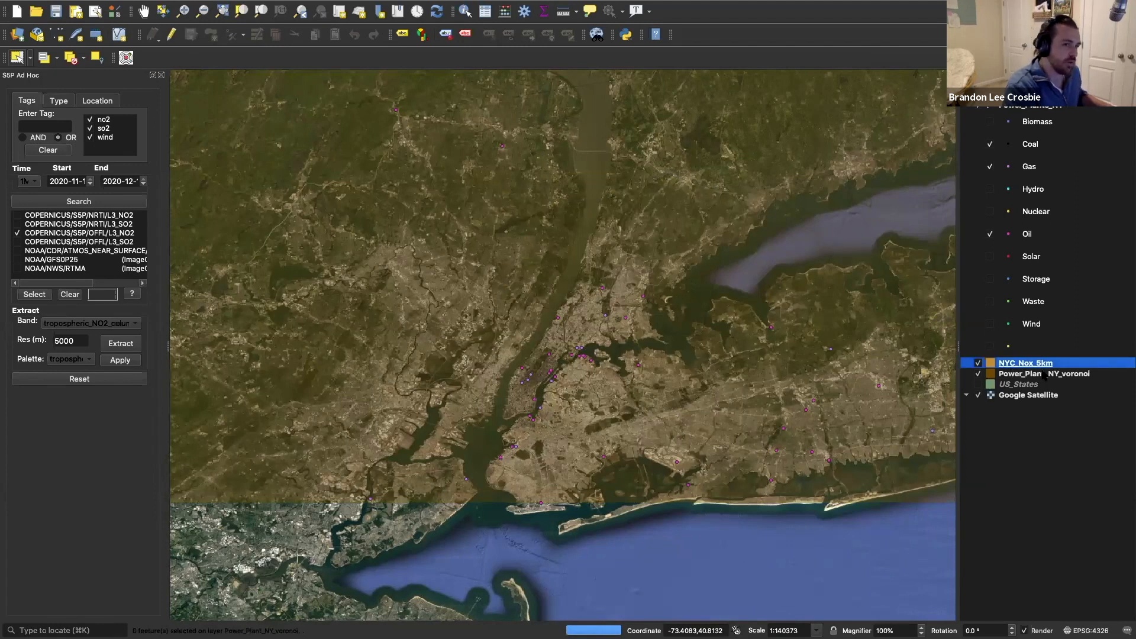
left_click(120, 361)
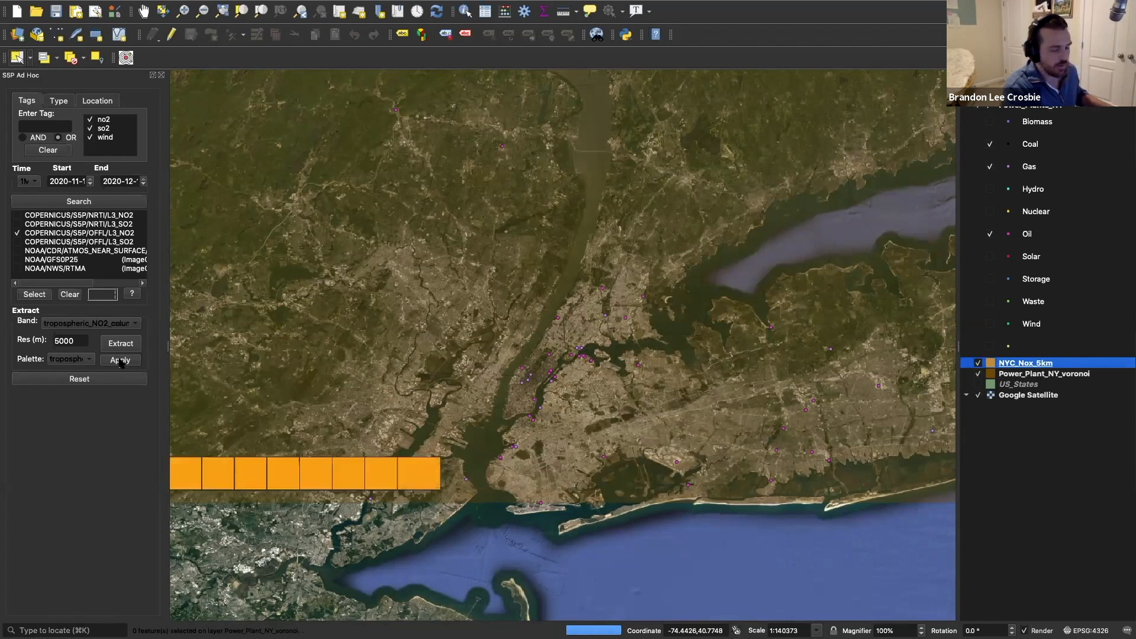